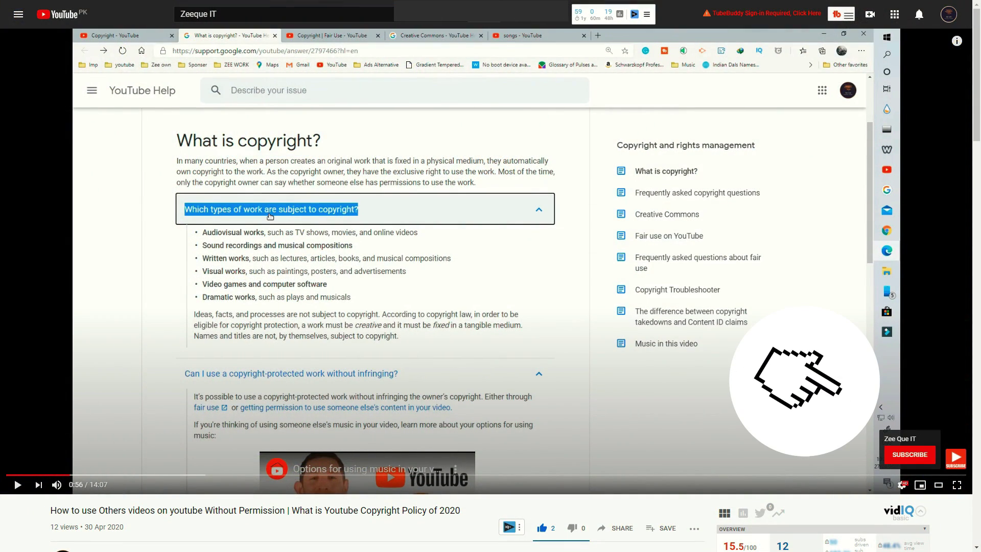
Open Display settings from the desktop menu and view the current 1280 × 720 resolution
scroll(742, 175, "down", 6)
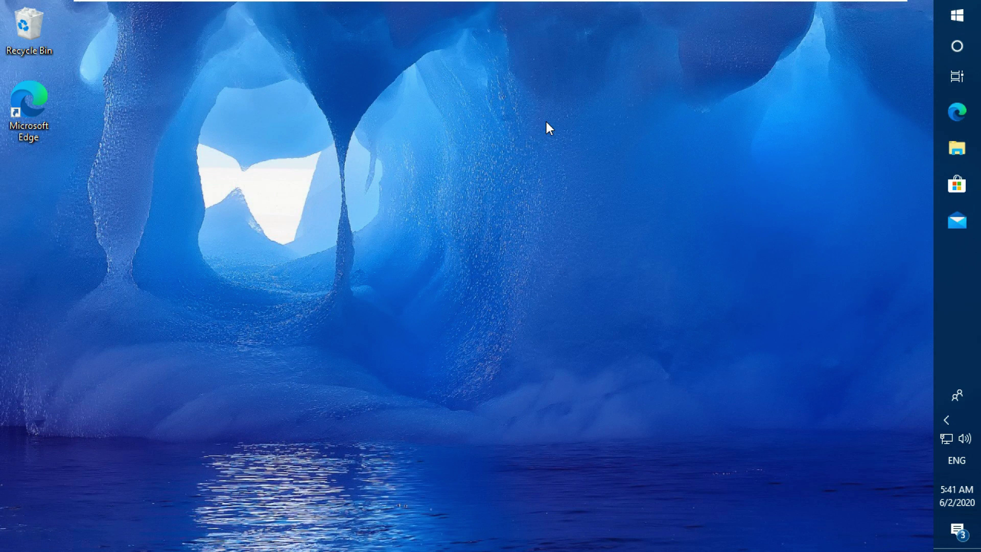
right_click(333, 247)
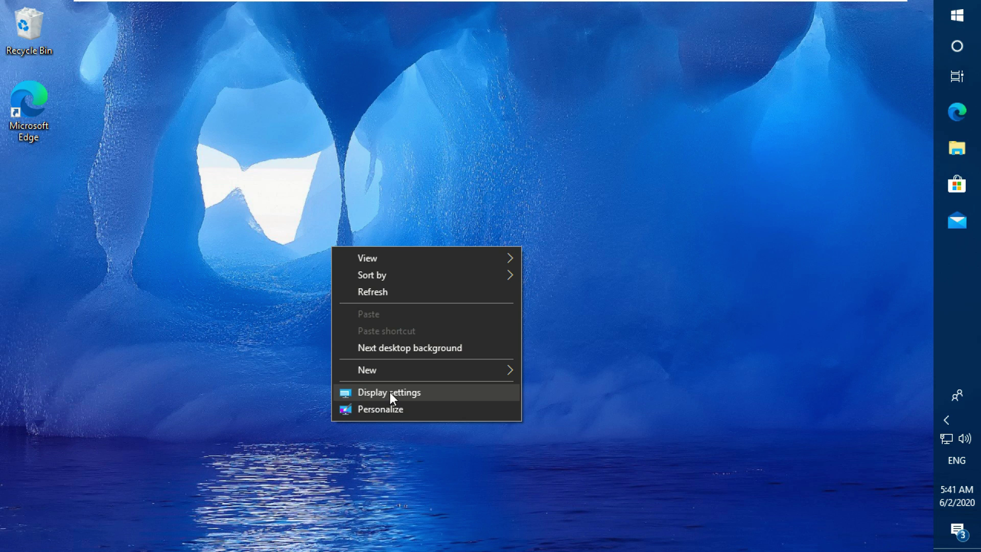
left_click(406, 393)
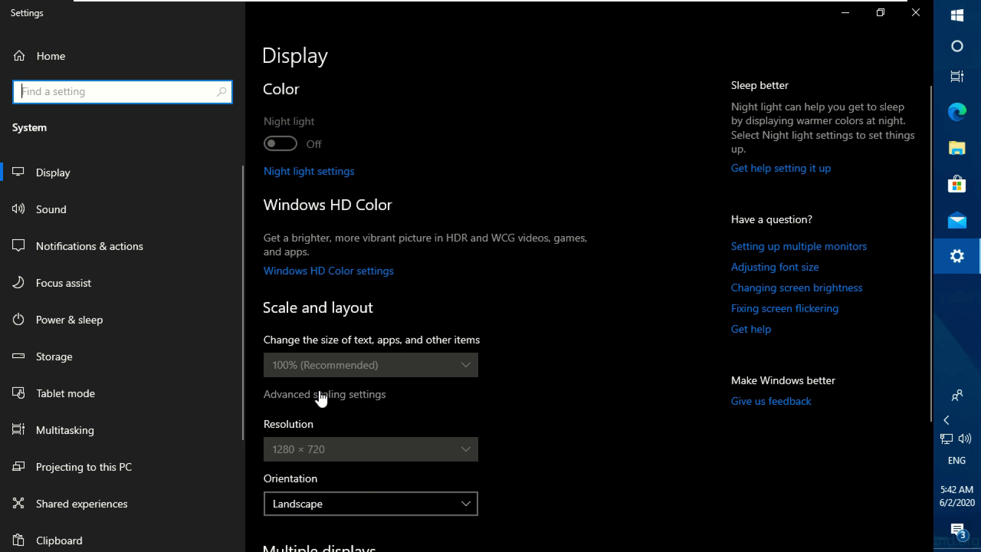
scroll(319, 394, "down", 4)
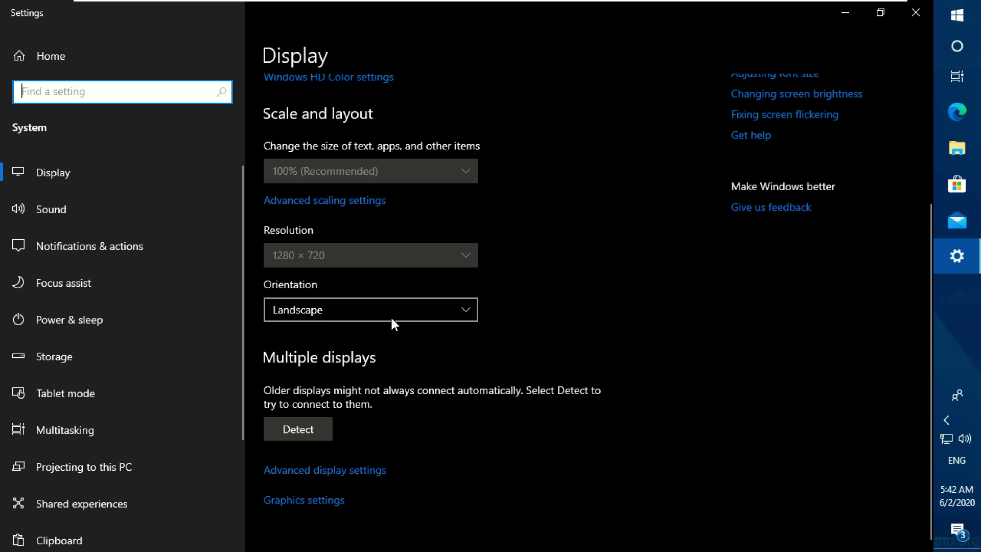
Open the Display 1 adapter properties via Advanced display settings and centre the dialog
left_click(305, 475)
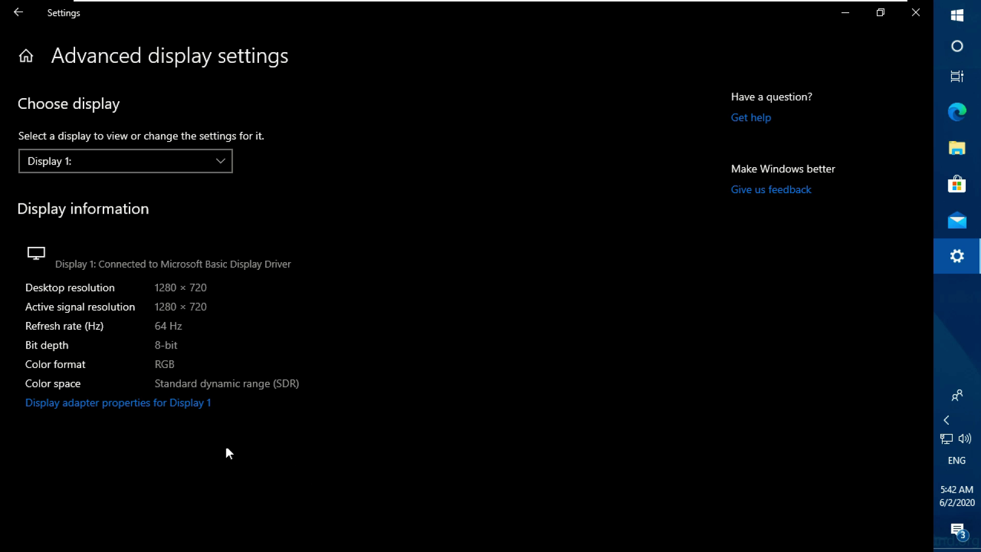
left_click(131, 408)
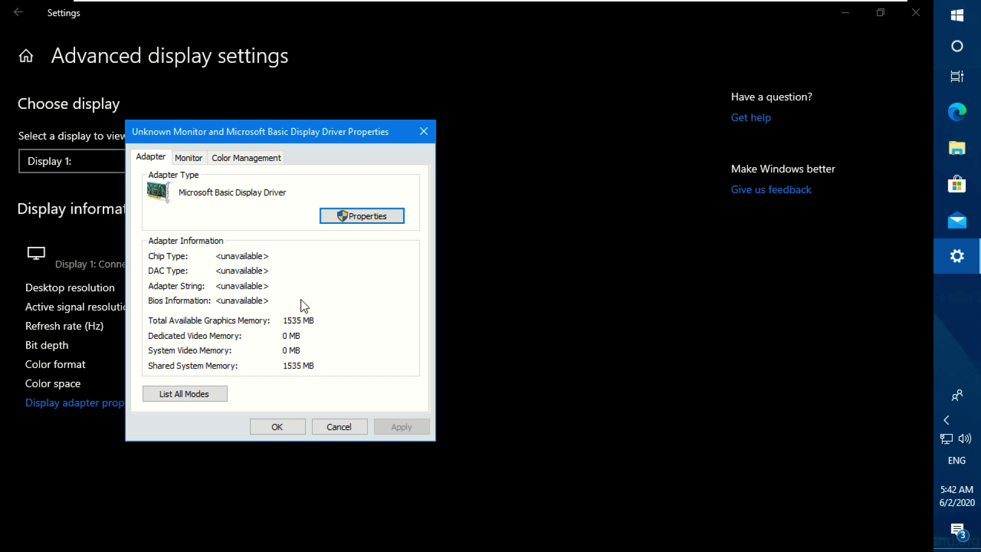
key("super")
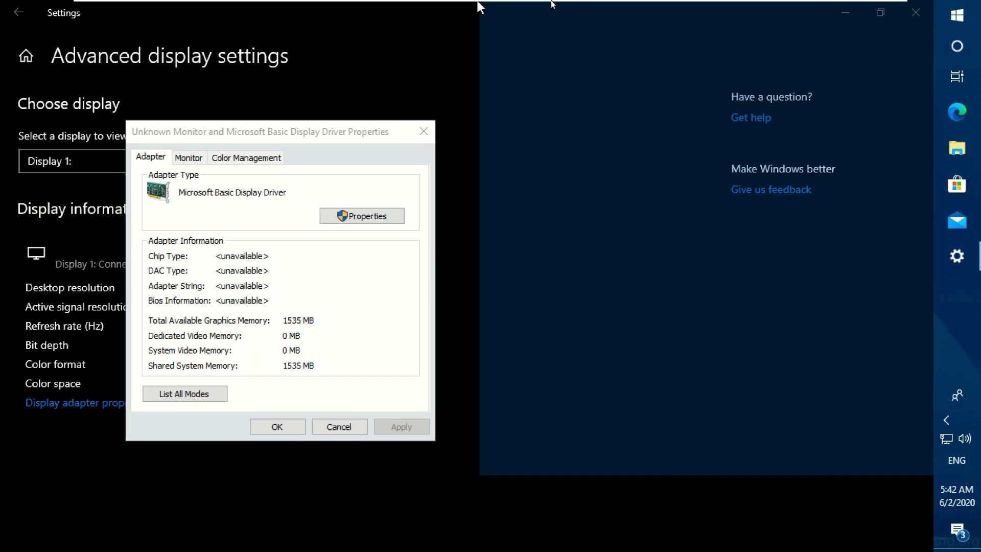
mouse_move(552, 4)
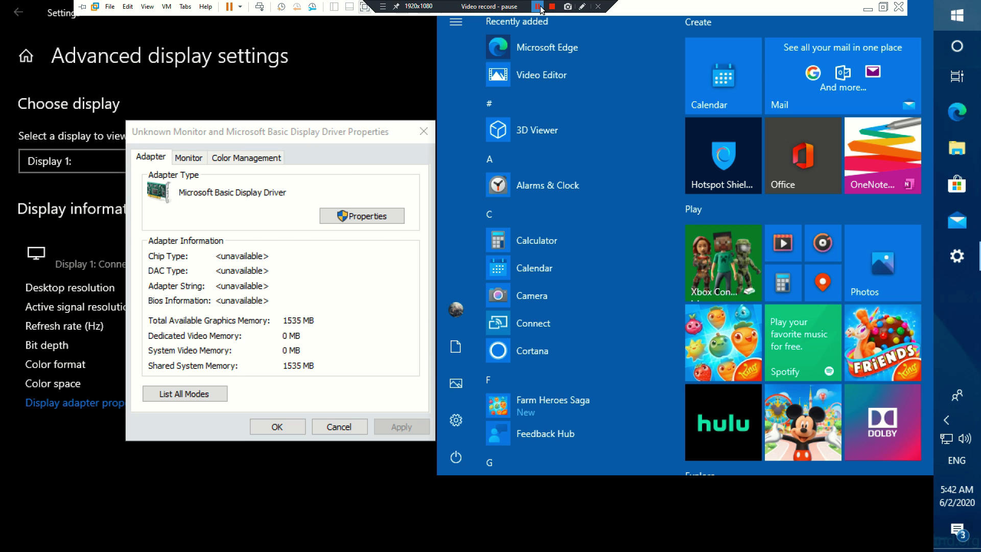
left_click(538, 7)
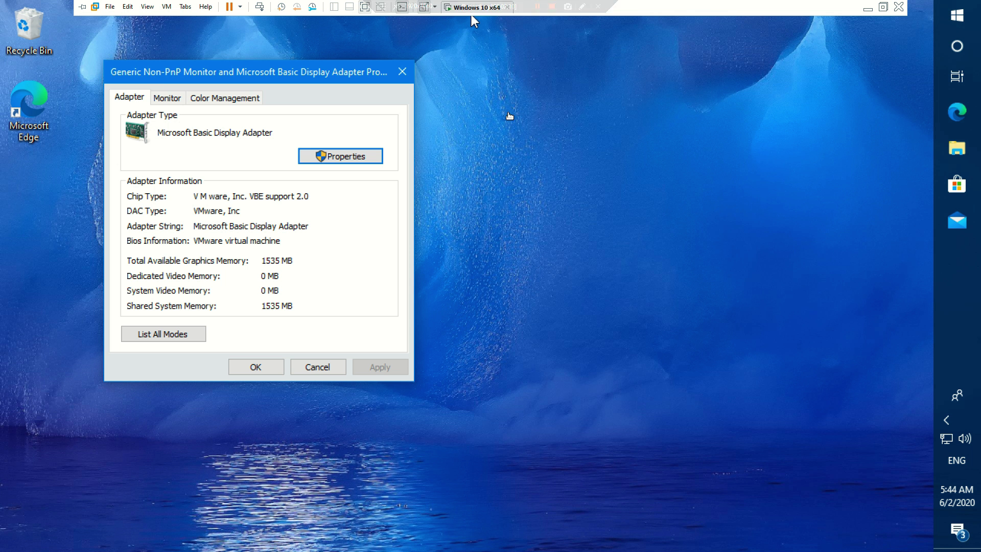
left_click(489, 135)
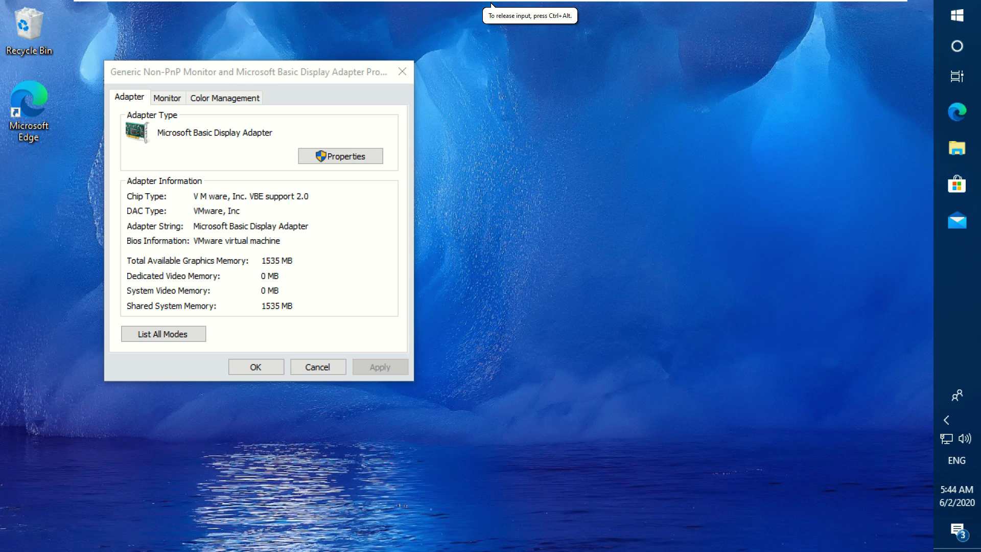
left_click_drag(258, 74, 283, 115)
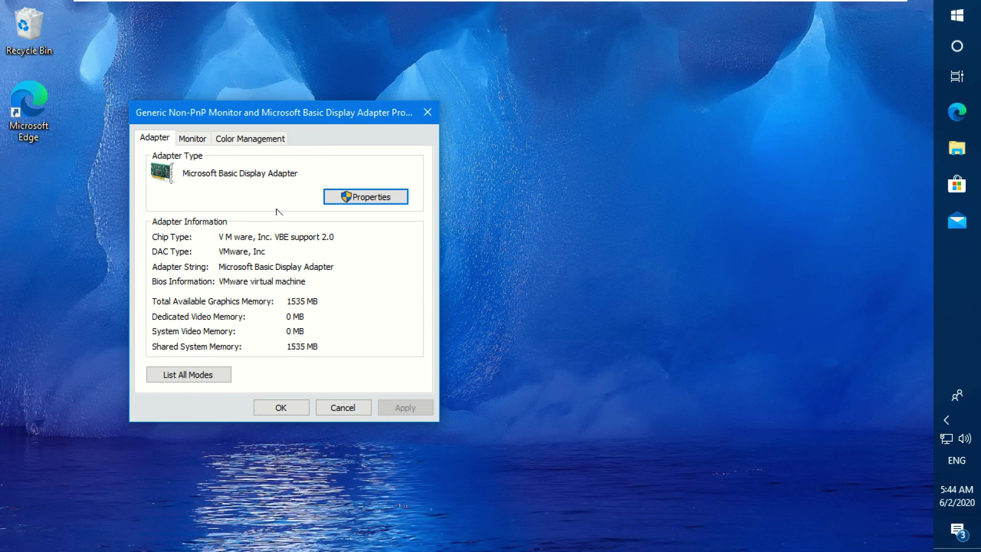
View the Microsoft Basic Display Adapter's driver details (10.0.17763.1, 6/21/2006) and start Update Driver
left_click(373, 200)
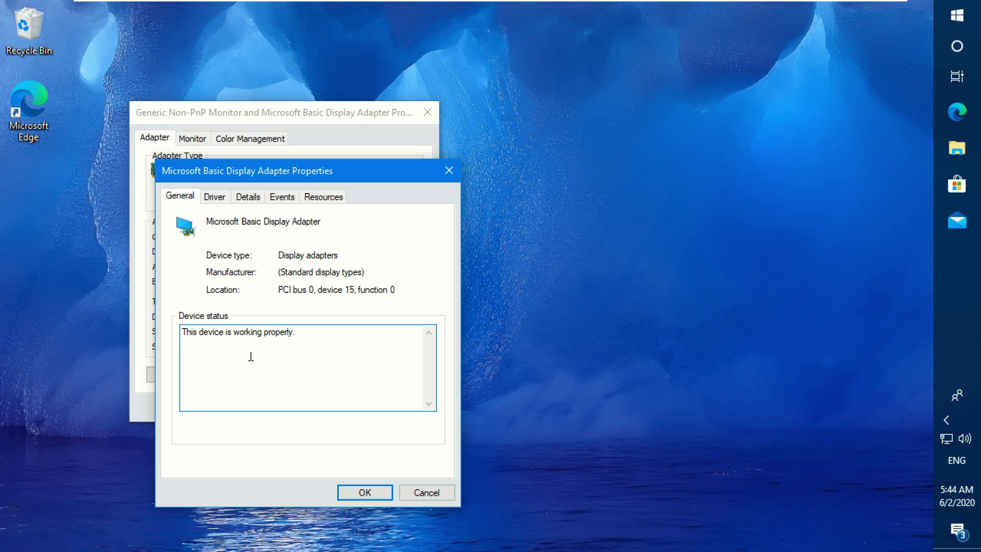
left_click_drag(295, 333, 178, 337)
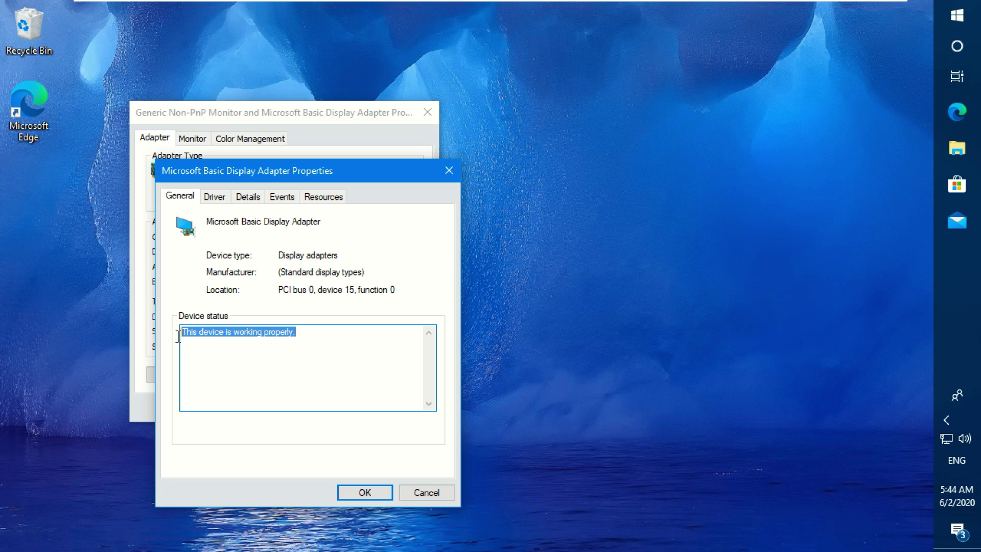
left_click(204, 201)
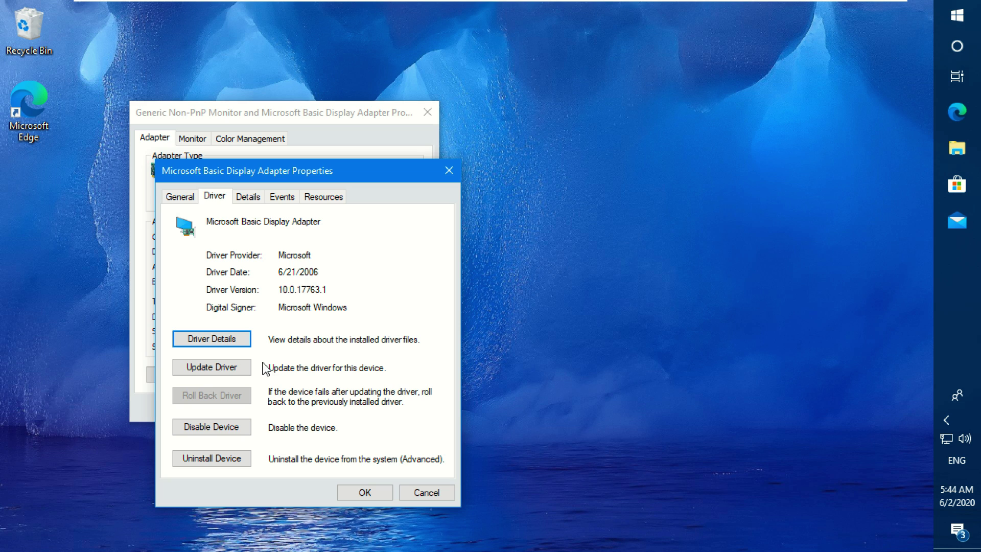
left_click(232, 369)
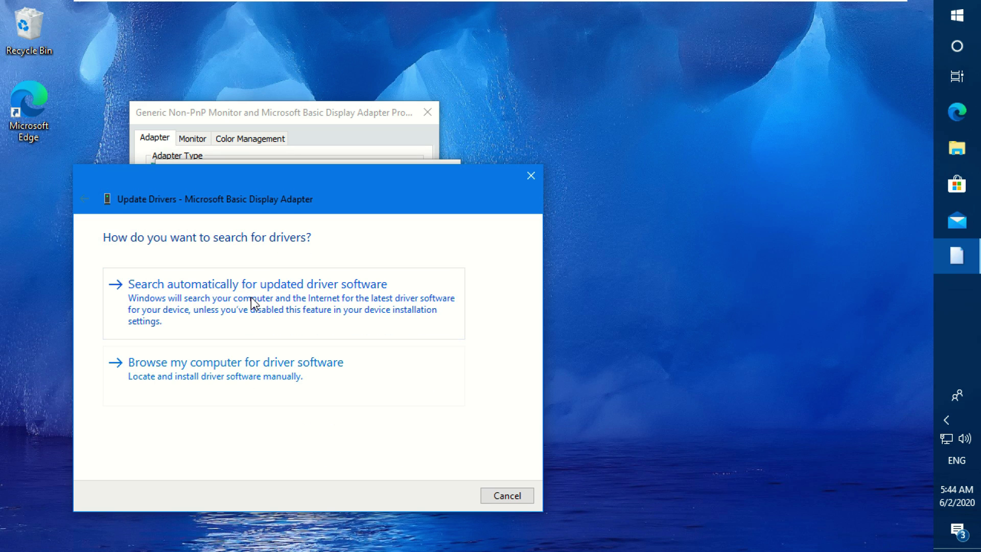
Search automatically for a newer driver, confirm the best is installed, and restart Update Driver
left_click(255, 299)
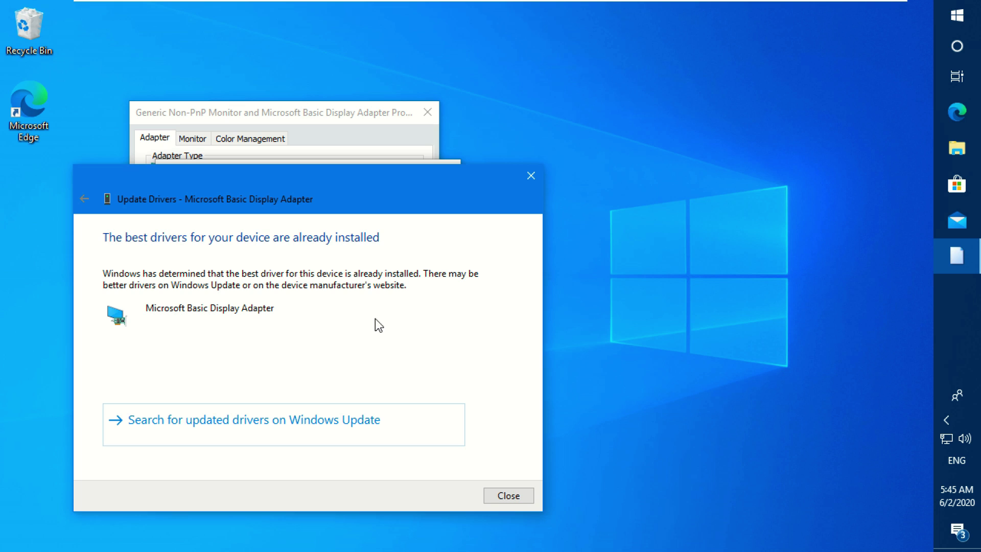
left_click(513, 502)
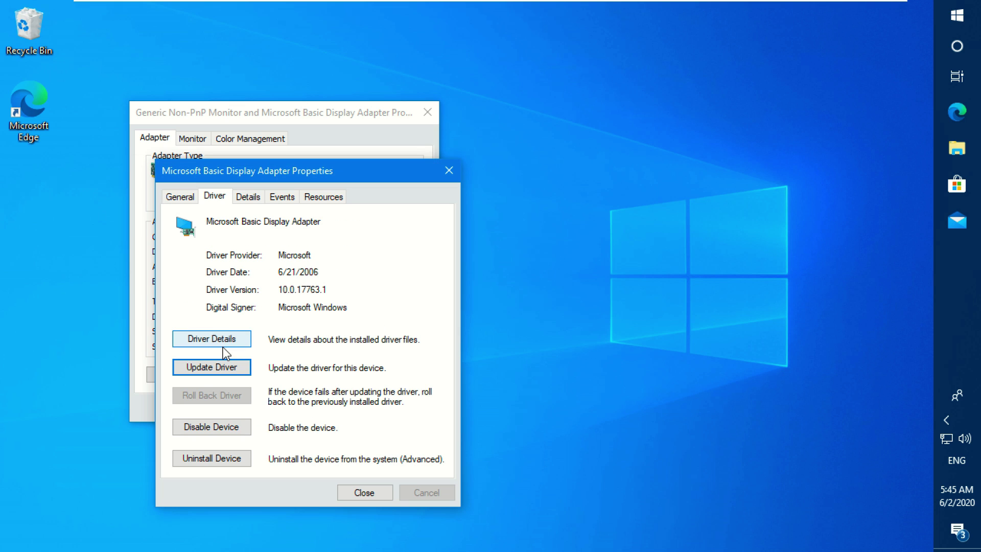
left_click(214, 366)
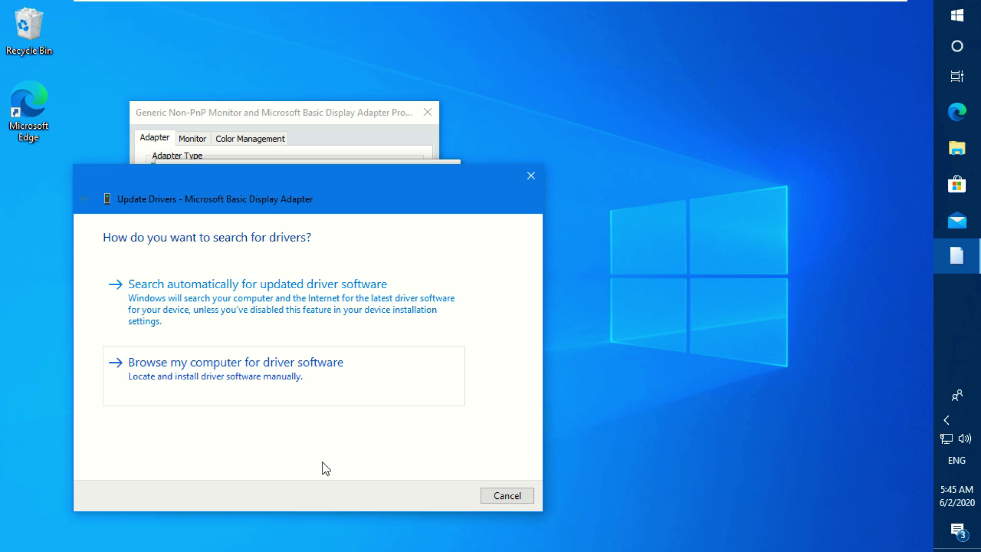
Cancel the update wizard and uninstall the Microsoft Basic Display Adapter
left_click(507, 496)
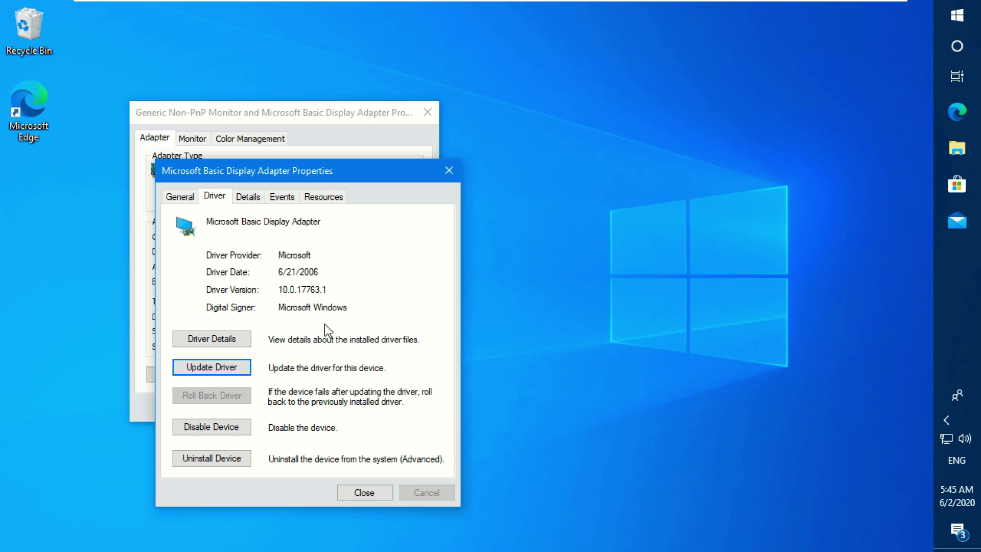
left_click(232, 459)
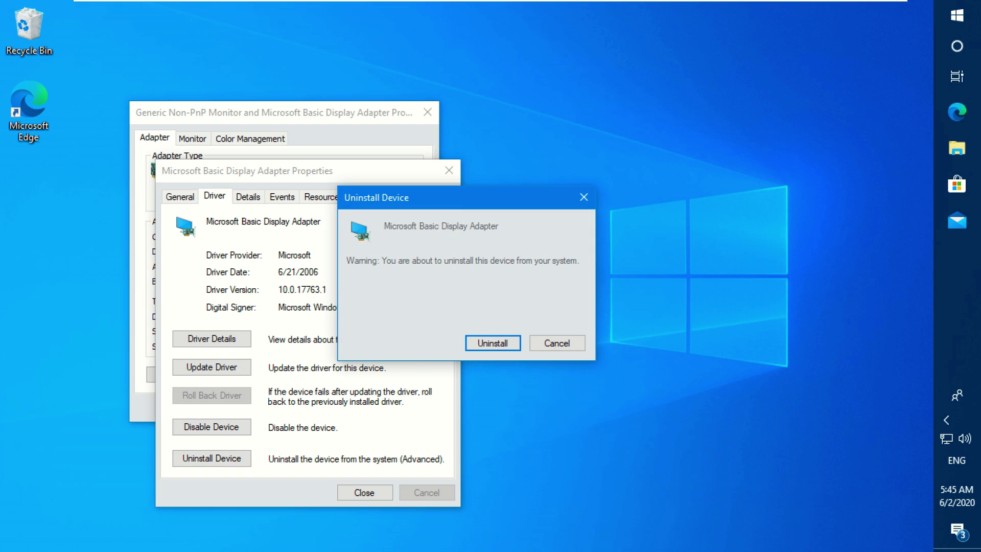
left_click(495, 344)
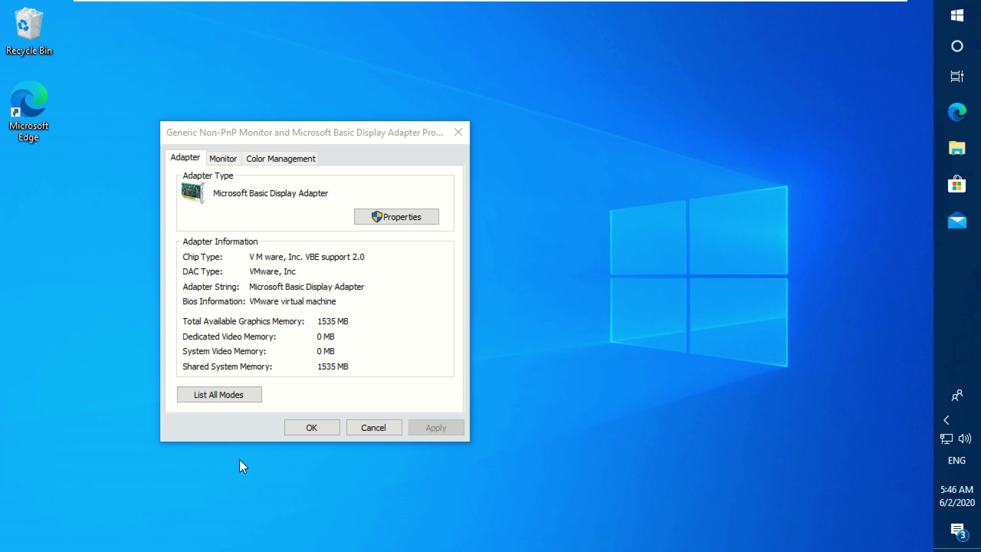
Close the adapter properties, restart Windows, and sign back in with the PIN
left_click(297, 430)
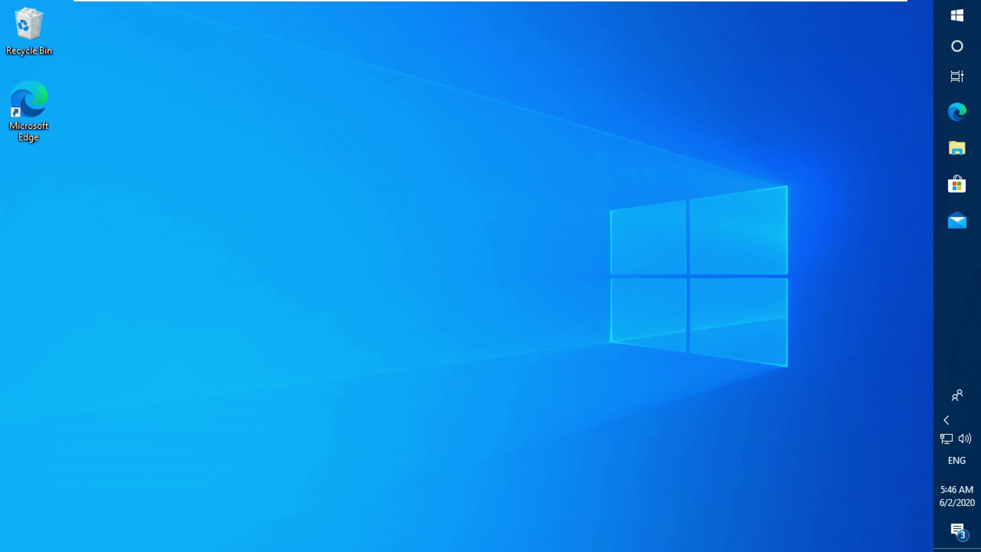
left_click(958, 16)
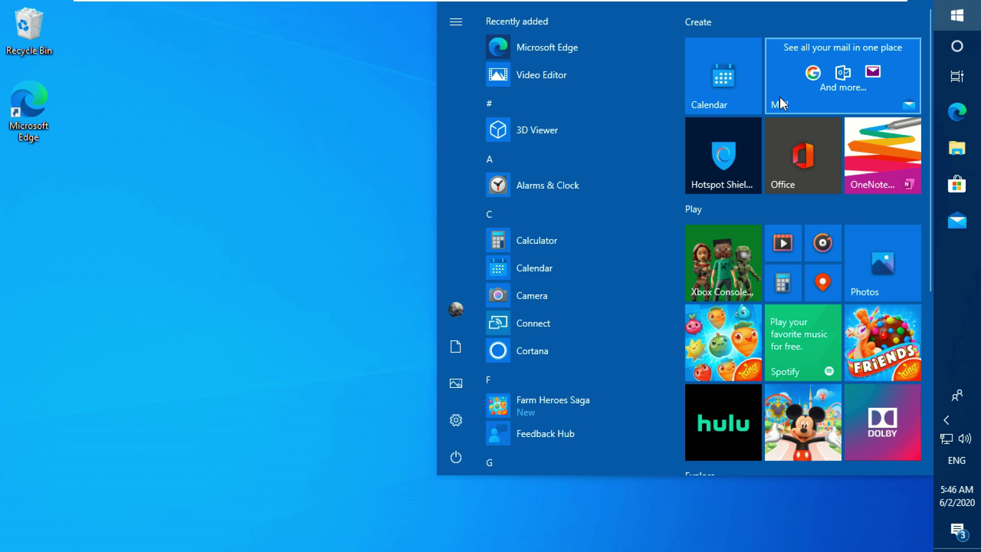
left_click(457, 459)
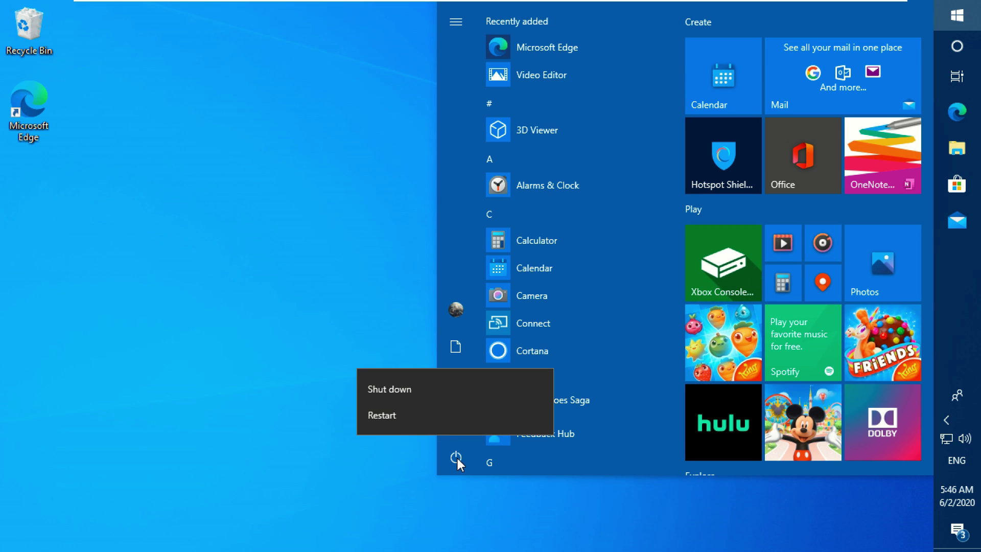
left_click(422, 415)
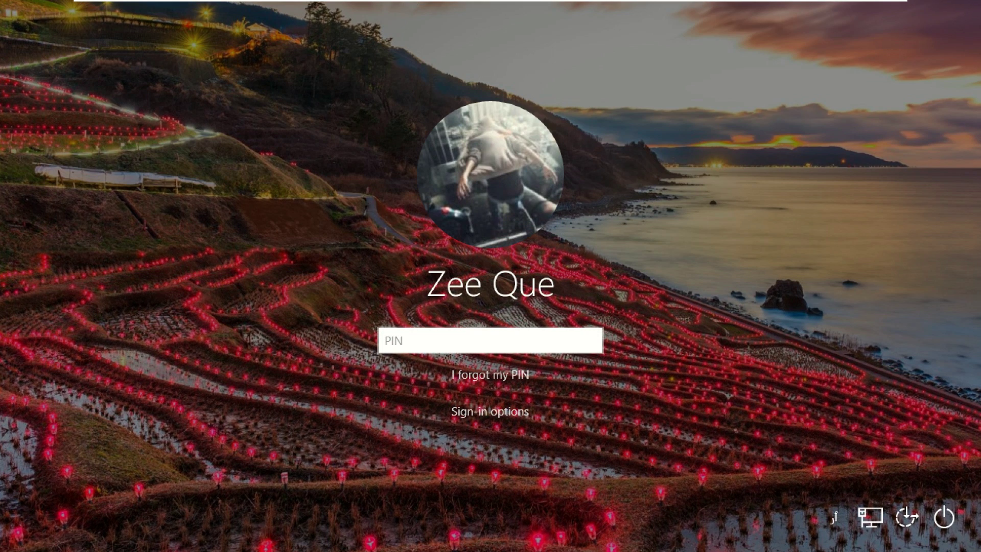
type("•••")
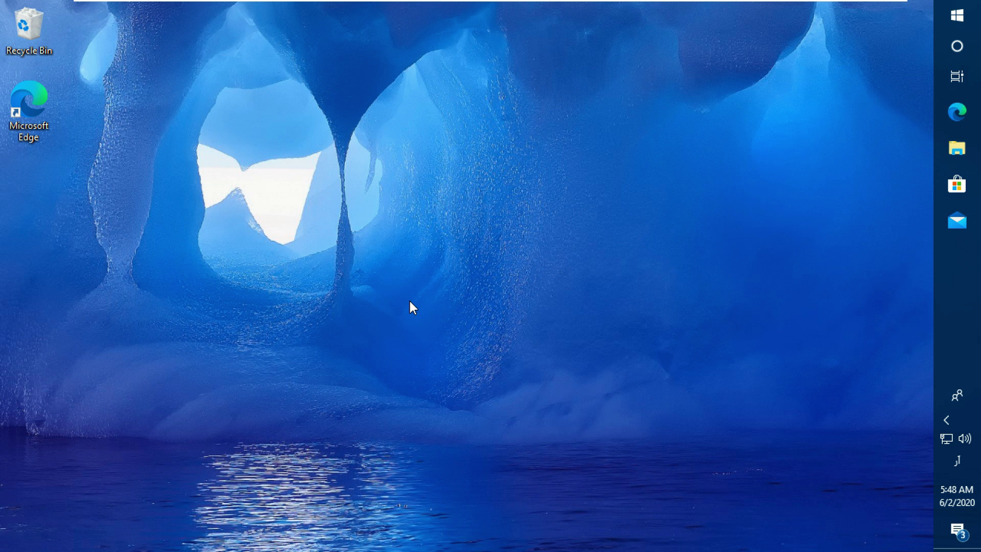
Set the display resolution to 1920 × 1080, keep the change, and launch Microsoft Edge
right_click(409, 303)
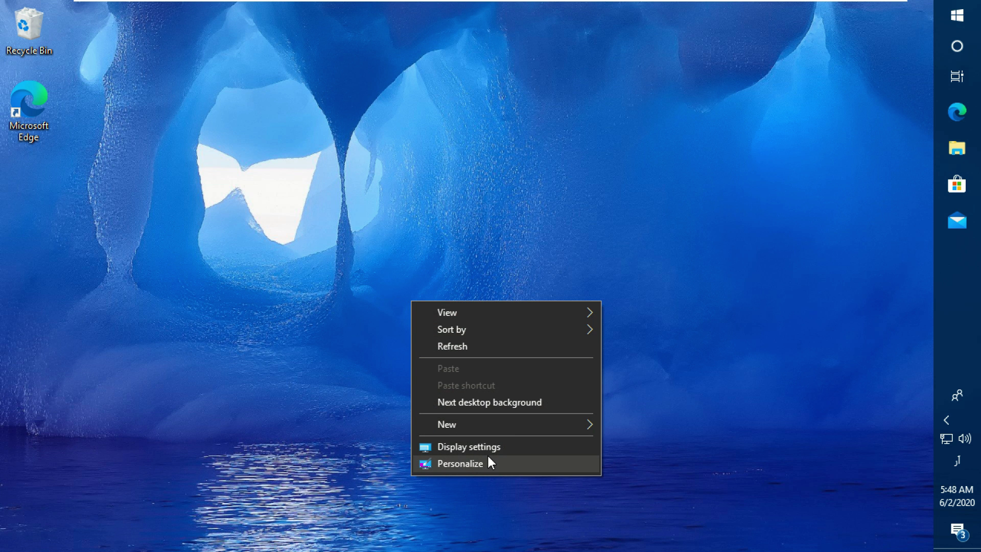
left_click(472, 450)
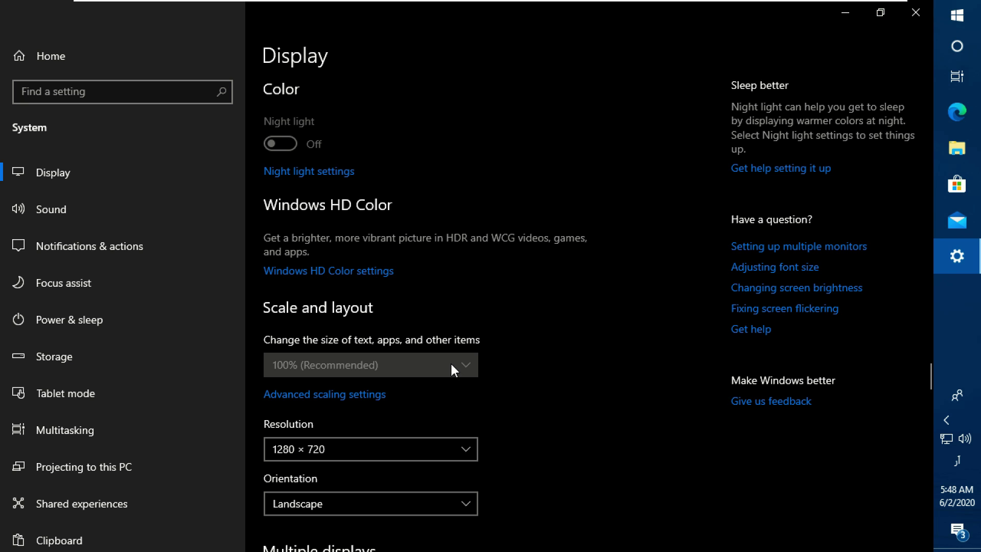
scroll(472, 387, "down", 3)
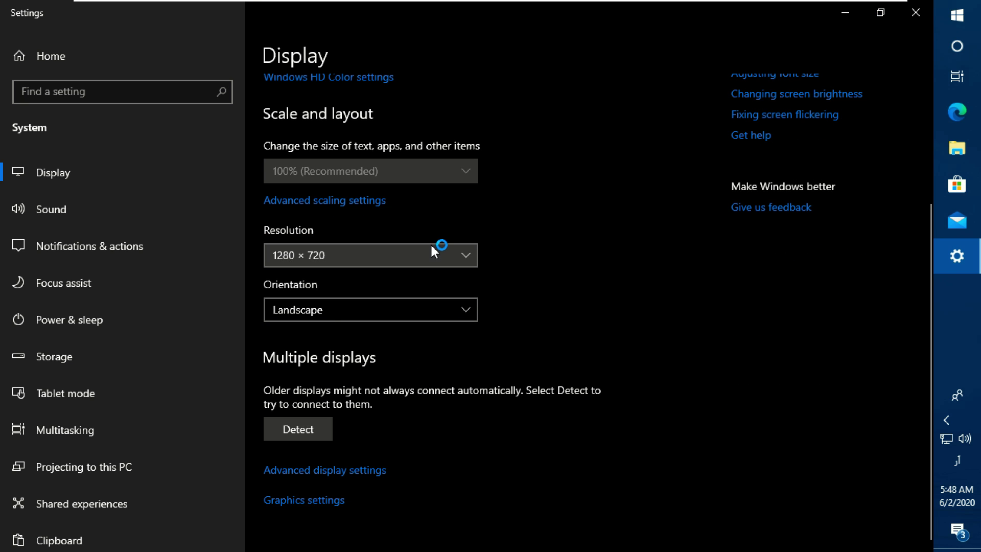
left_click(435, 258)
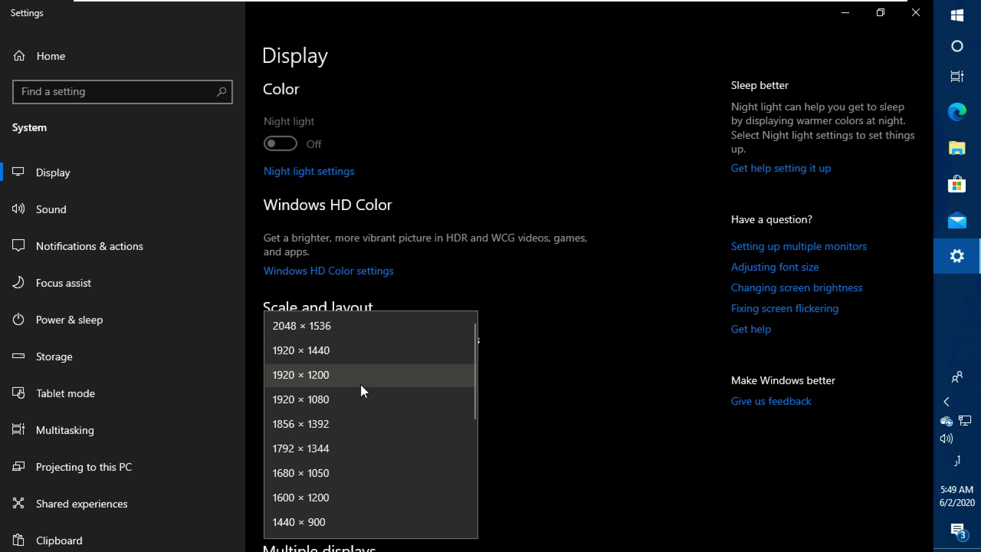
left_click(371, 404)
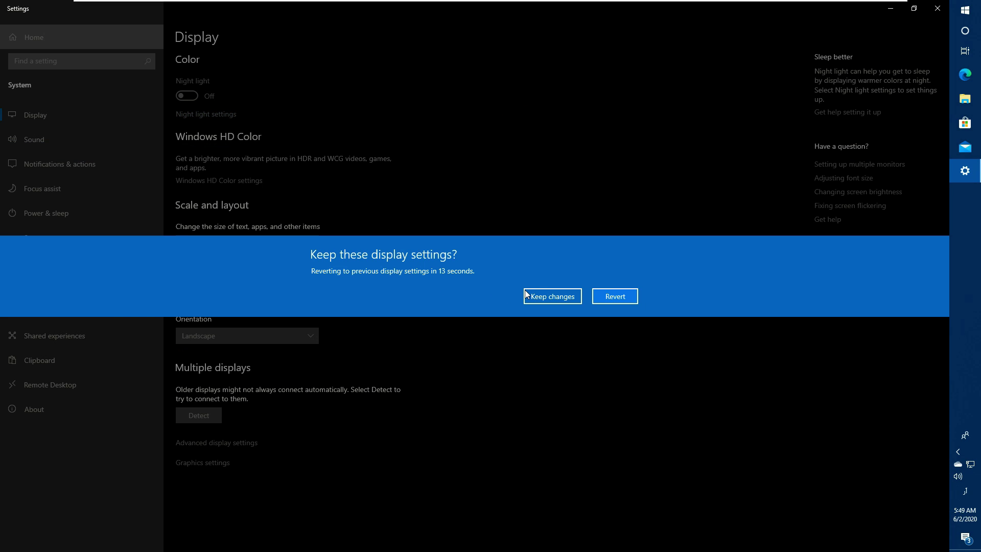
left_click(544, 290)
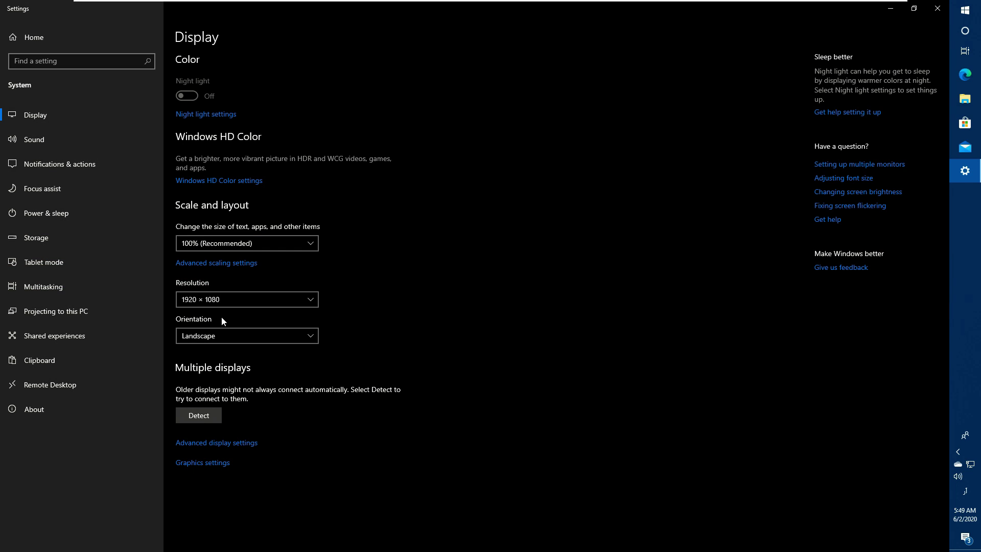
left_click(189, 455)
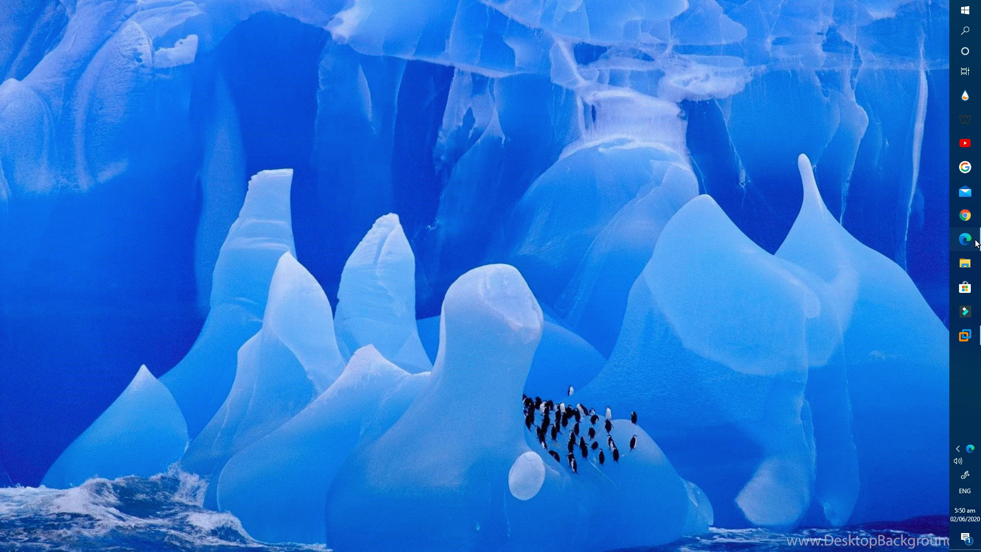
left_click(976, 243)
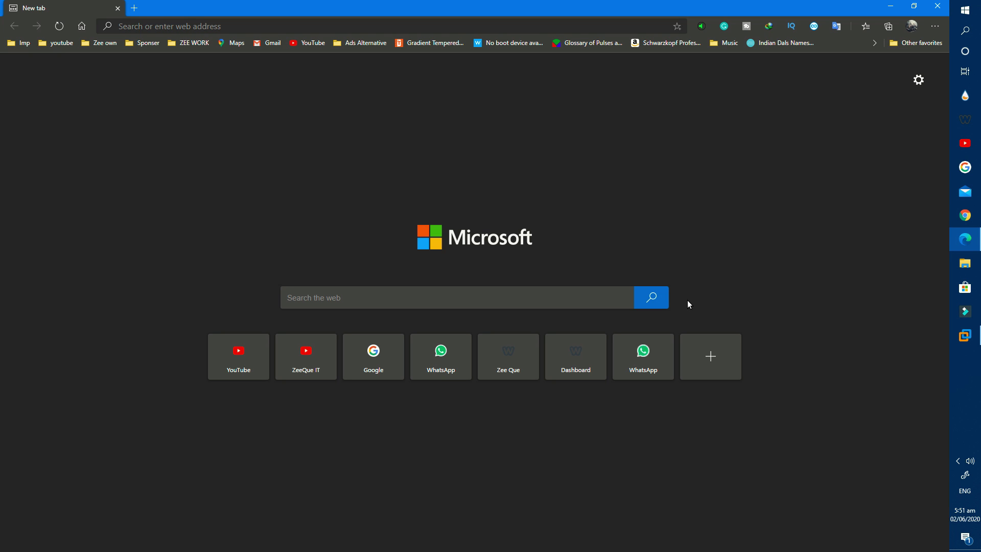
Search Google for 'amd drivers' and open AMD's Drivers and Support page, dismissing the extension notice
left_click(387, 371)
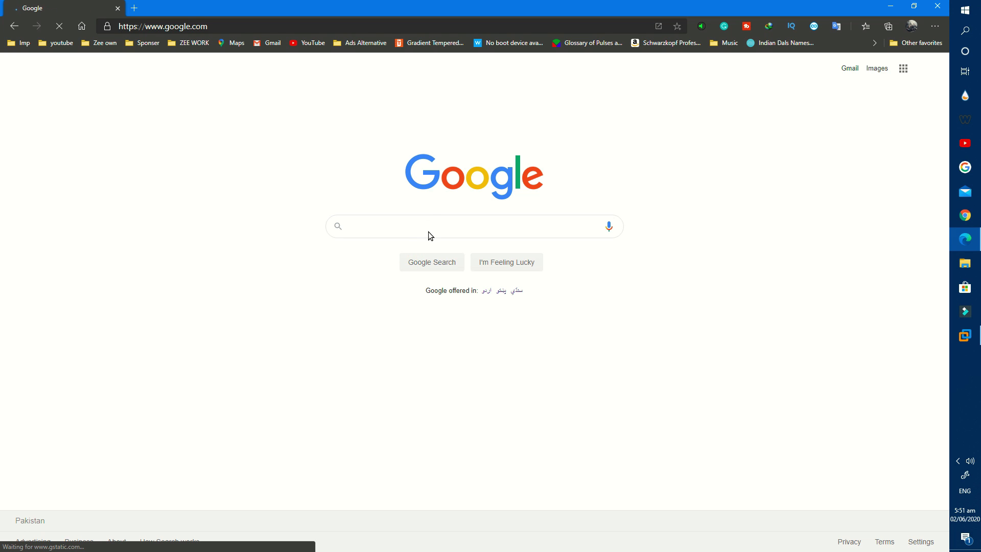
left_click(429, 231)
type("amd driver")
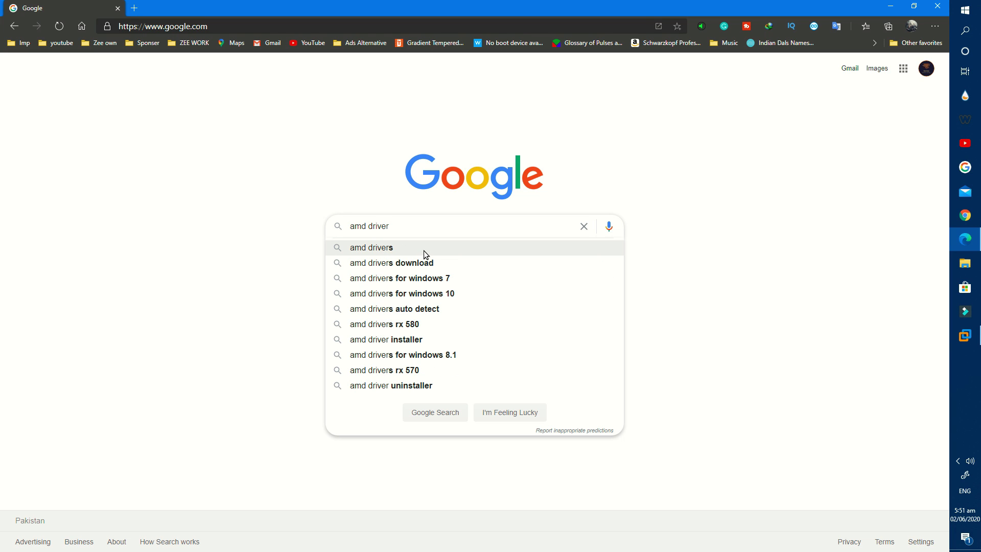
type("s")
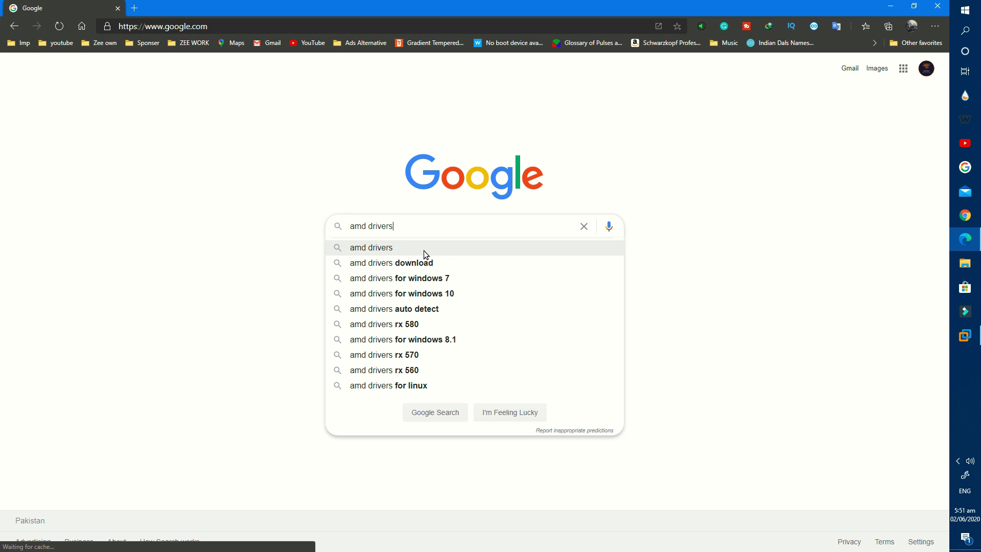
key("Return")
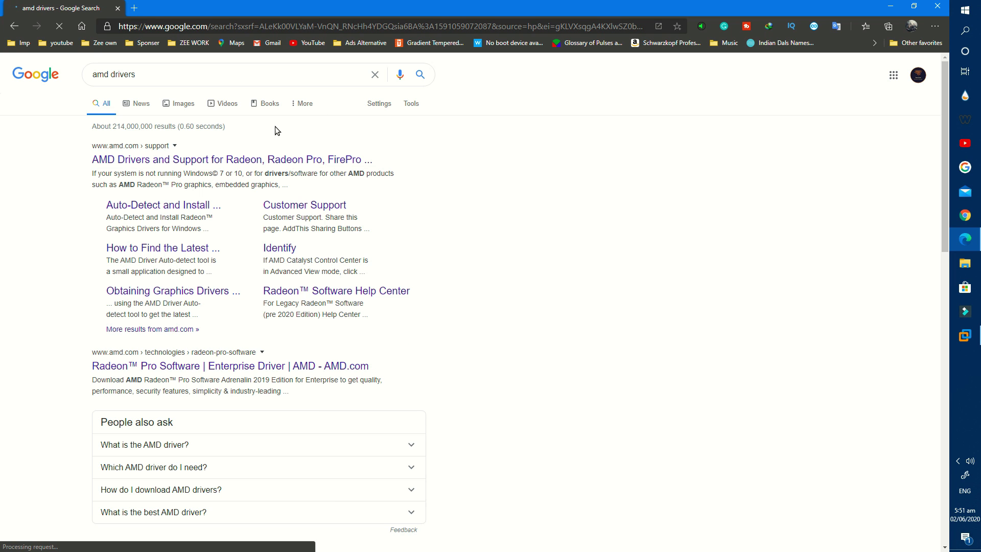
left_click(149, 162)
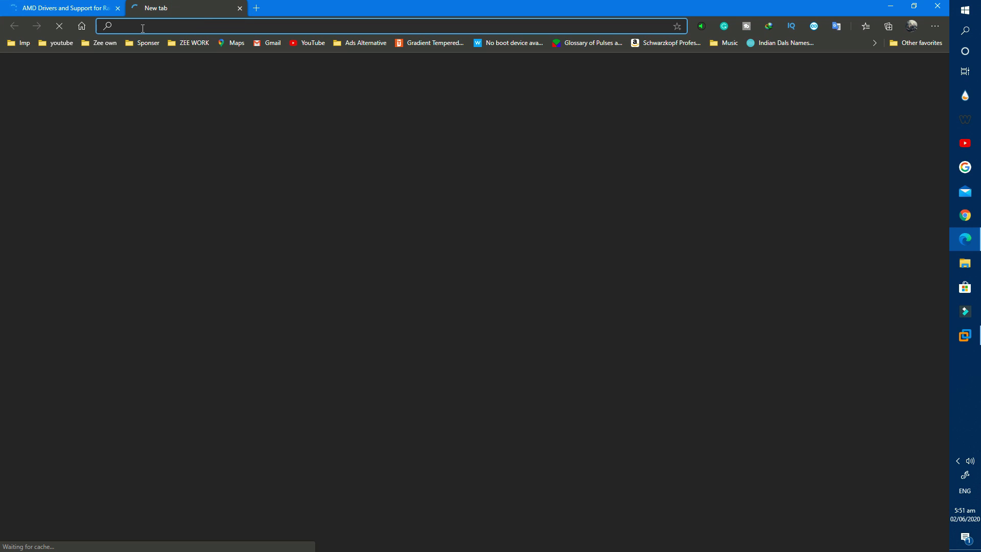
left_click(63, 6)
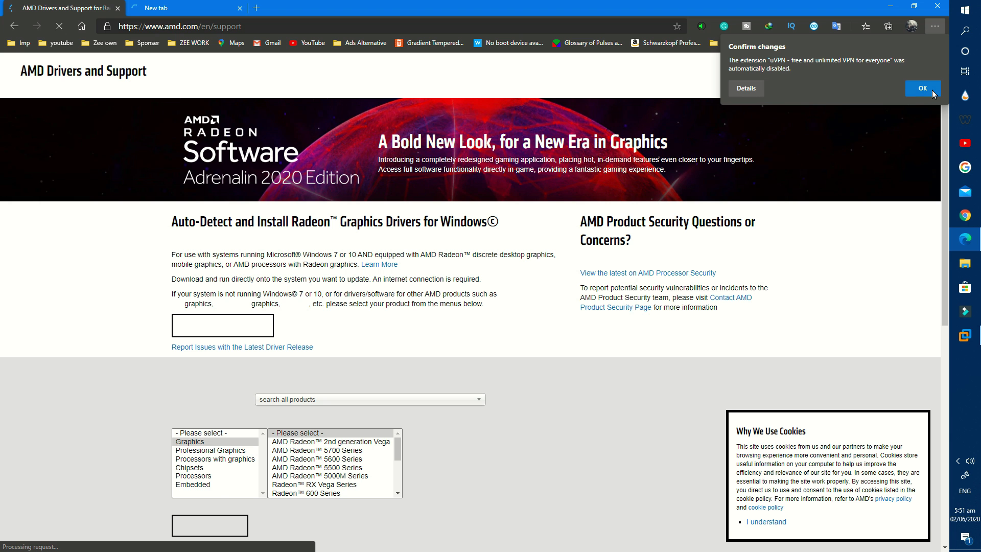
left_click(931, 90)
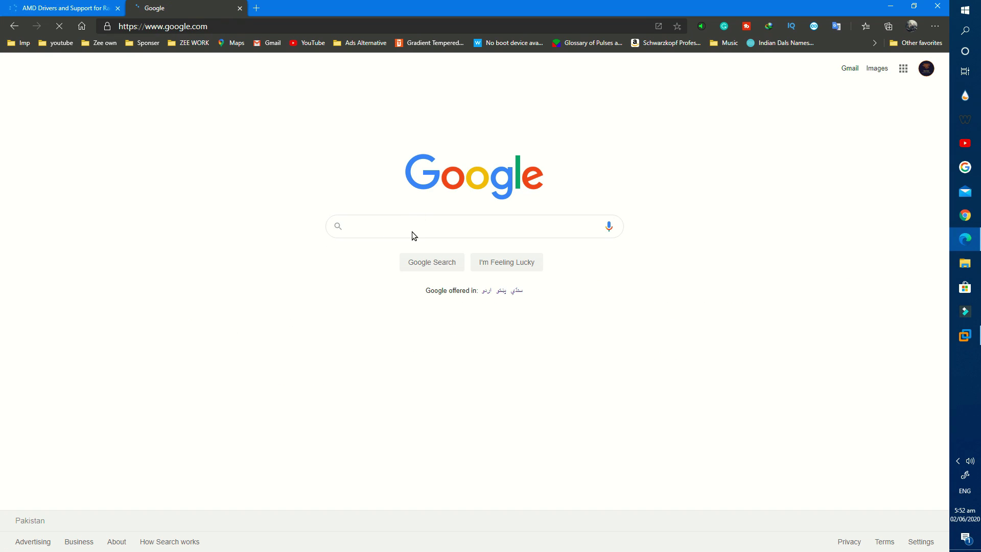
Search 'nvidia drivers', open Download Drivers | NVIDIA, and set Product Type to GeForce
type("n")
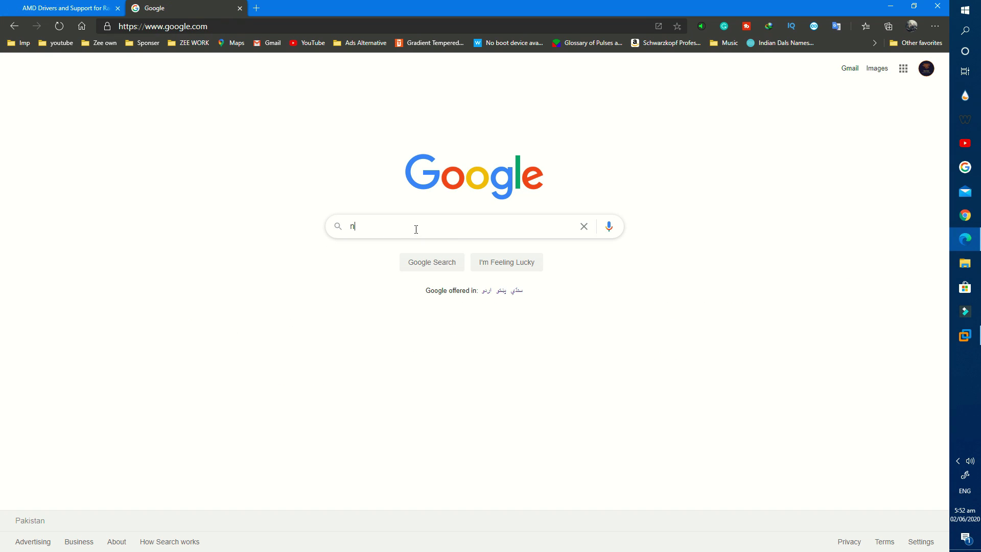
type("vid")
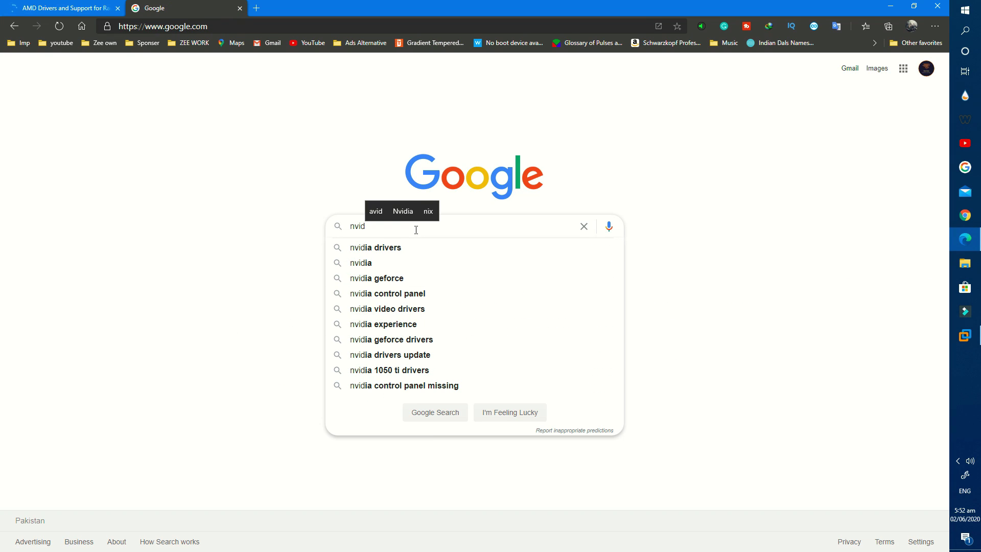
type("ia")
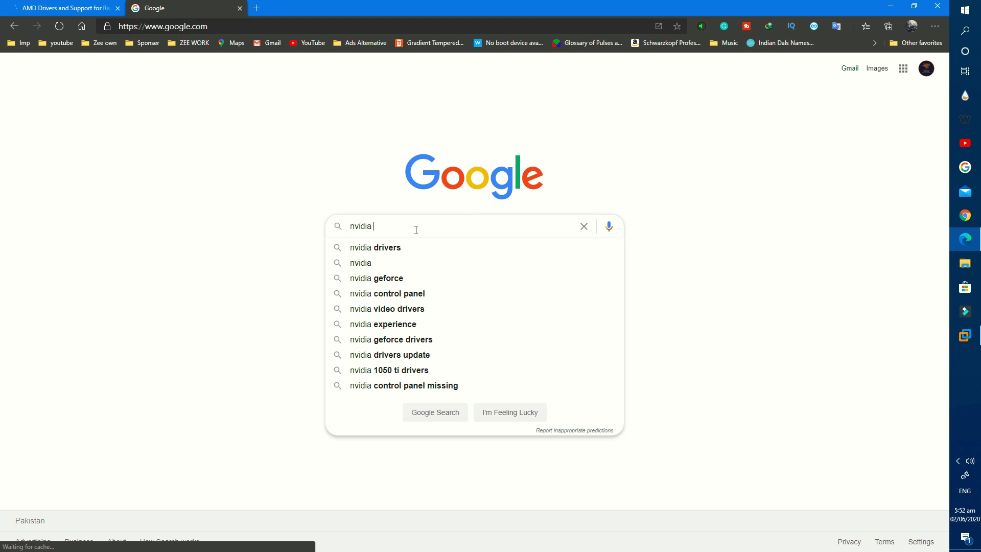
key("Down")
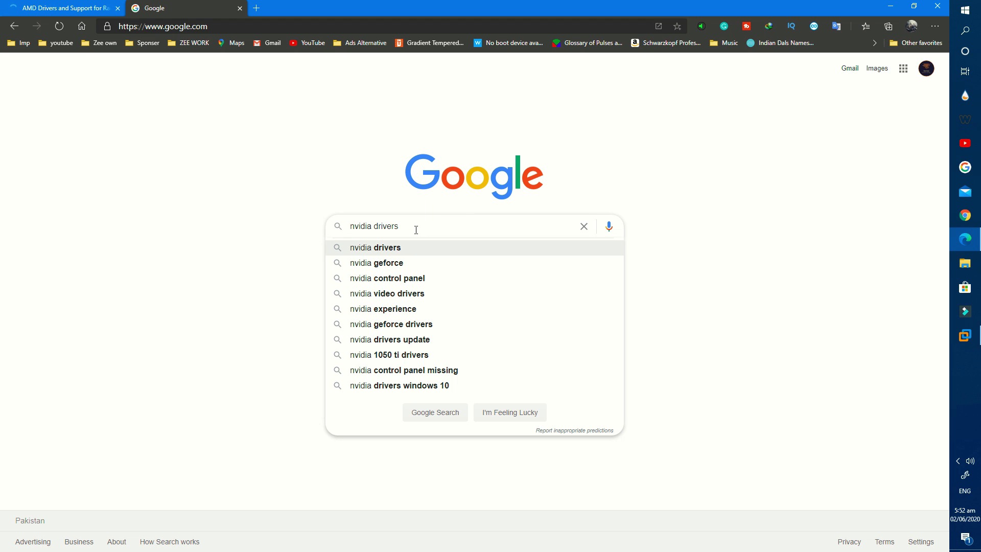
key("Return")
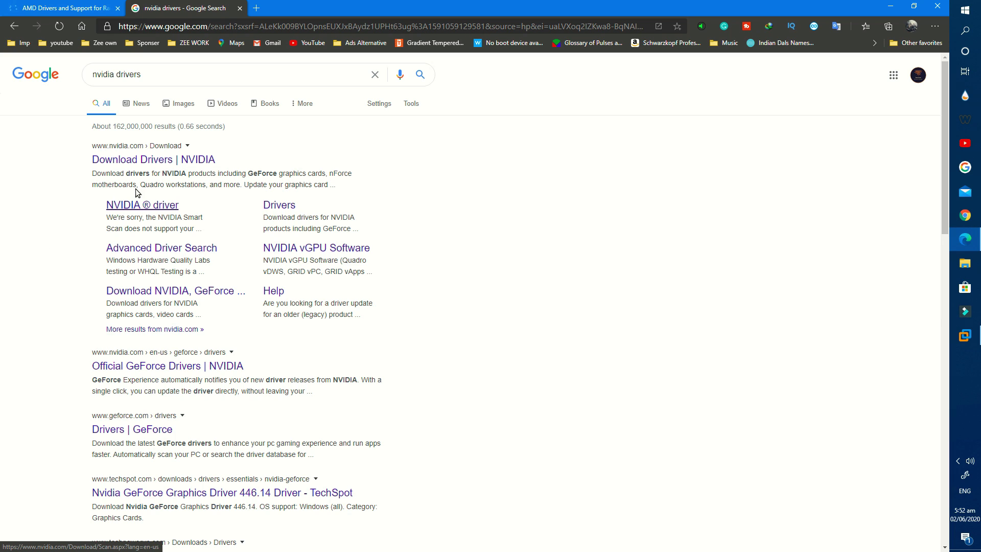
left_click(173, 163)
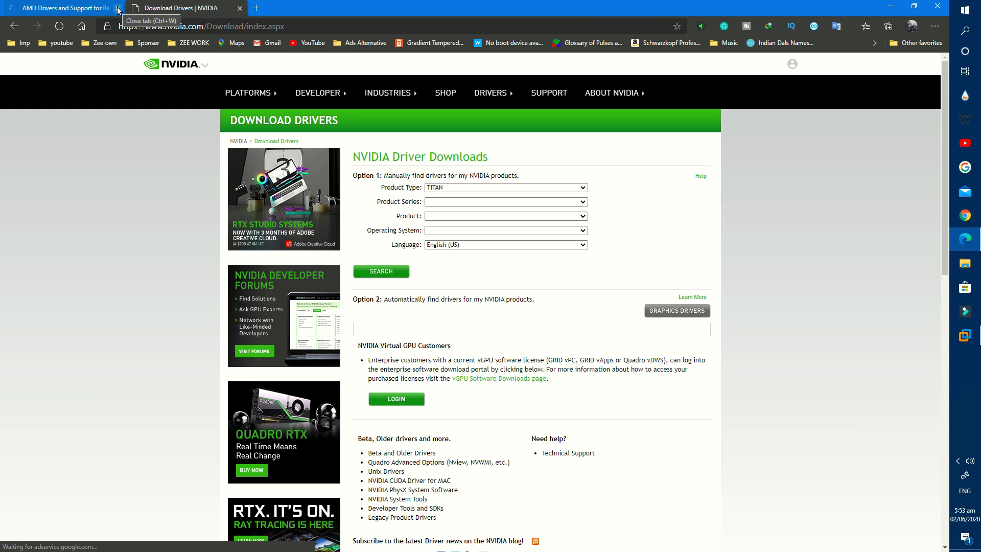
left_click(493, 187)
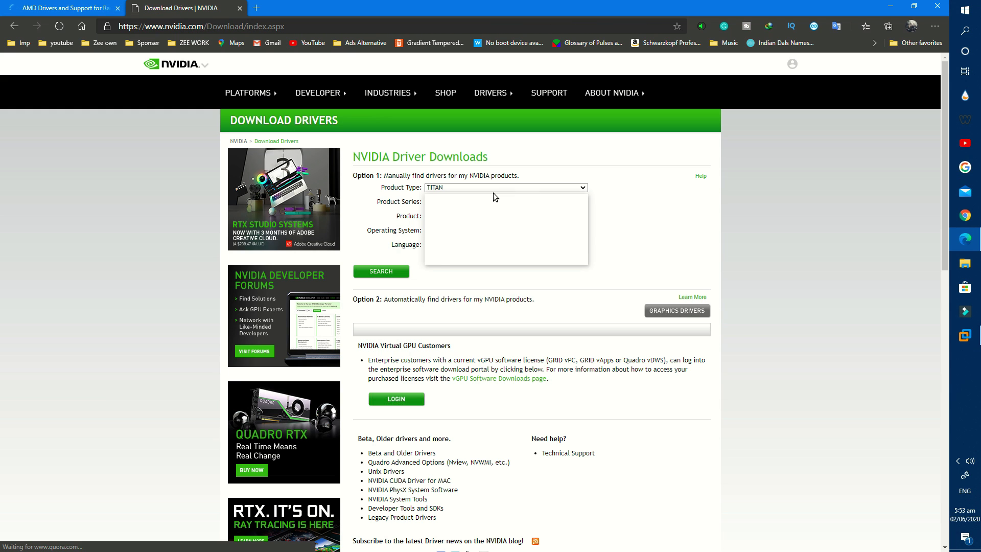
left_click(491, 197)
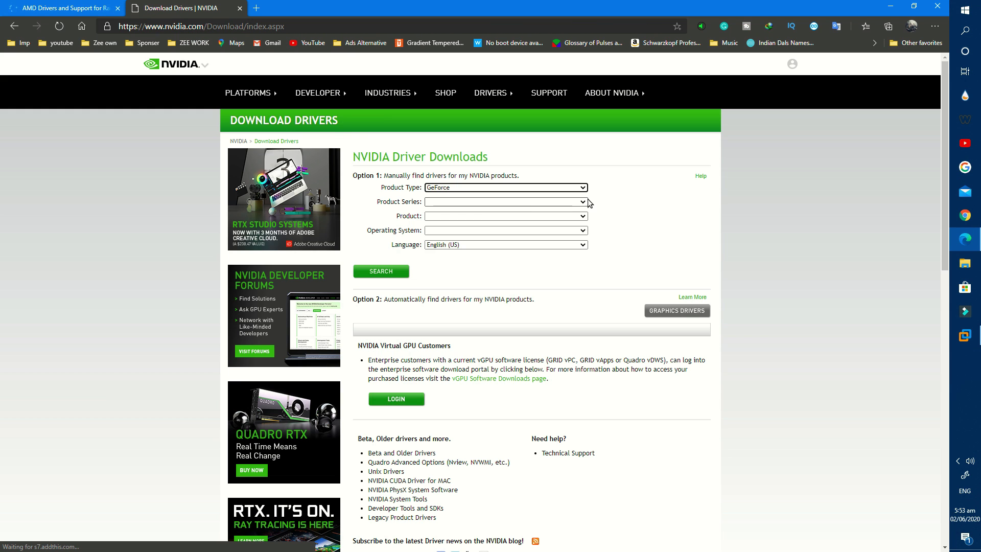
Close the AMD drivers tab and then close Edge
left_click(118, 8)
left_click_drag(391, 222, 454, 244)
left_click(594, 308)
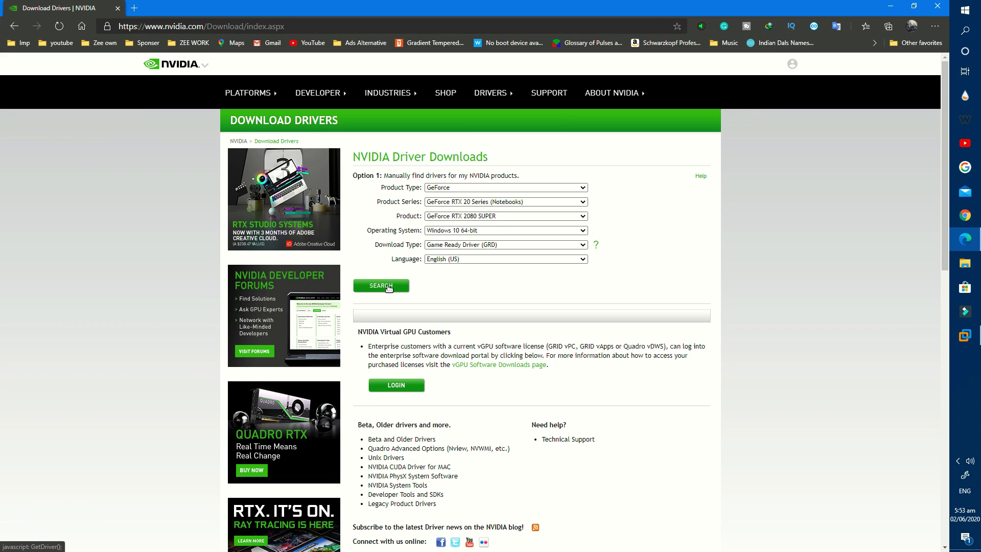
scroll(561, 265, "down", 5)
scroll(561, 265, "up", 5)
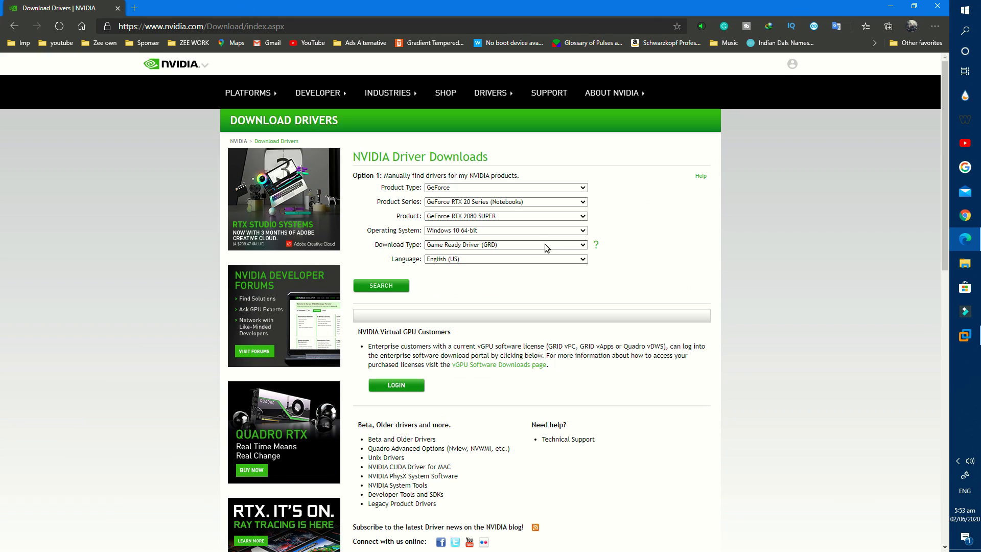
left_click(936, 5)
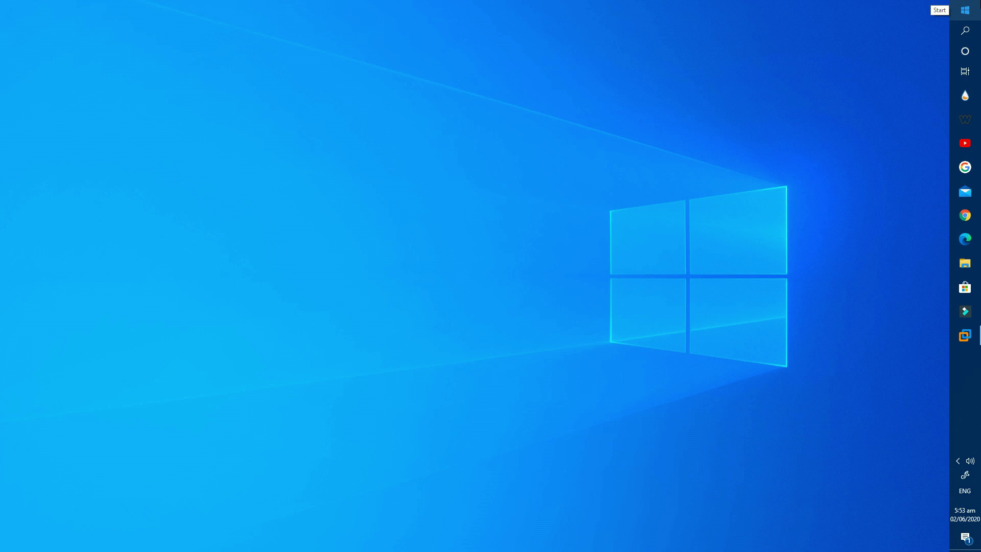
Open Device Manager and expand Display adapters to select Intel(R) HD Graphics
right_click(978, 5)
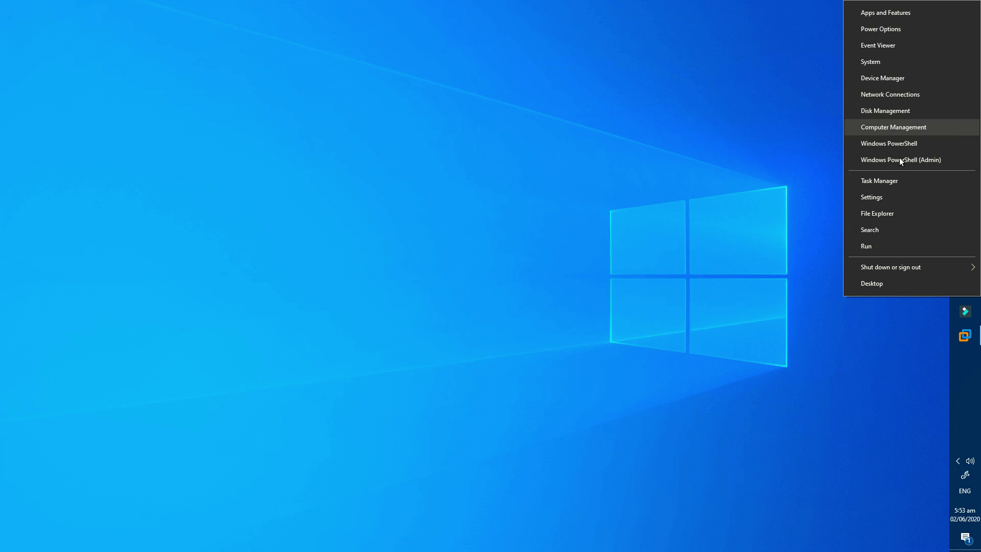
left_click(910, 78)
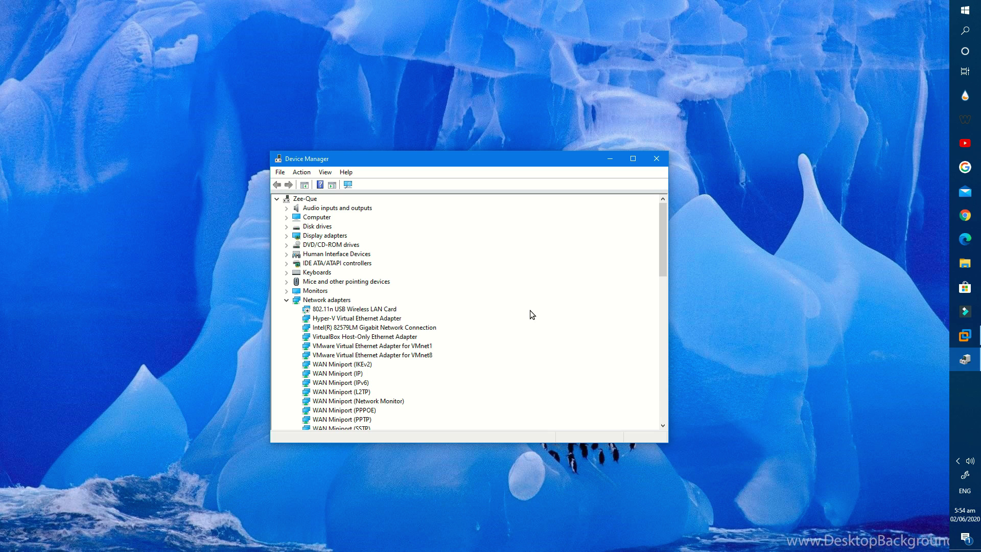
scroll(358, 235, "down", 2)
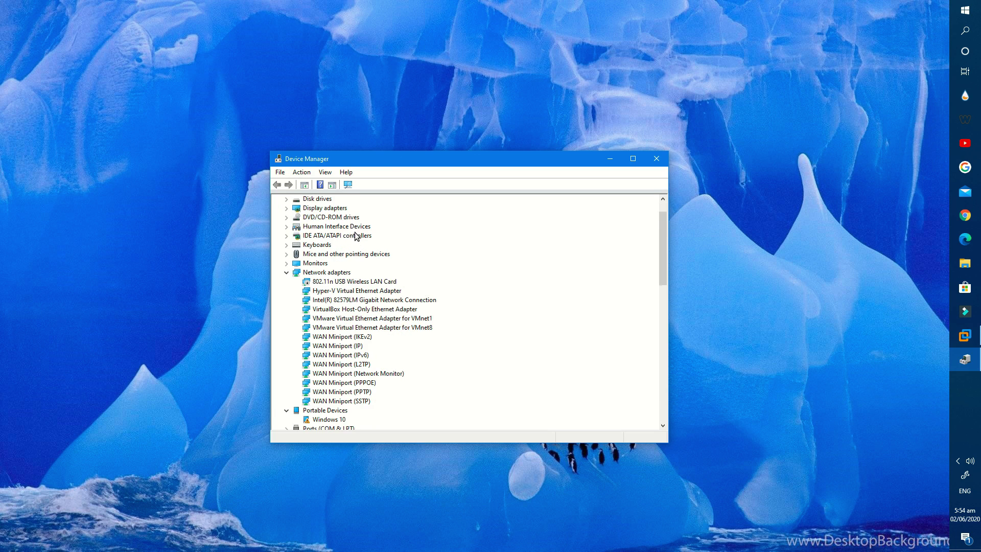
scroll(367, 241, "up", 2)
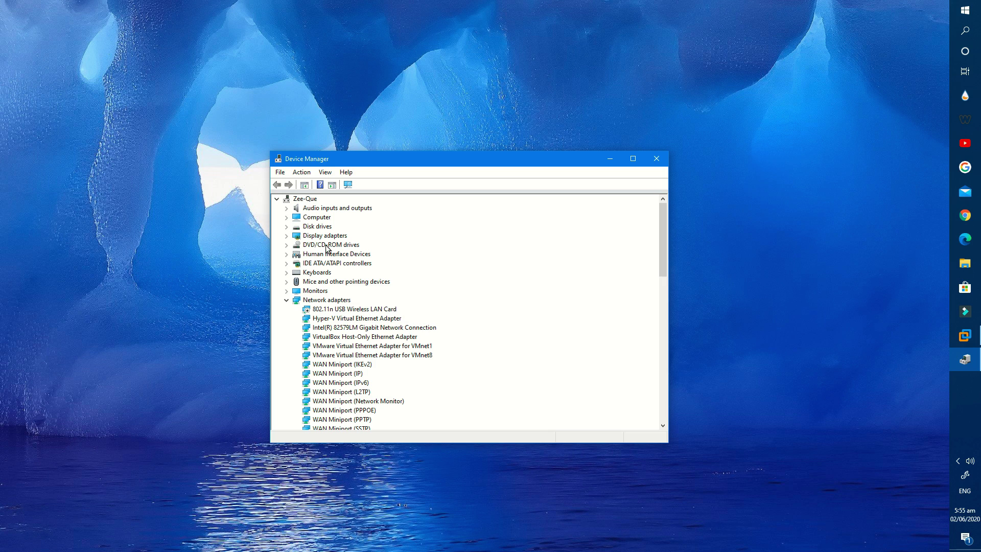
left_click(286, 237)
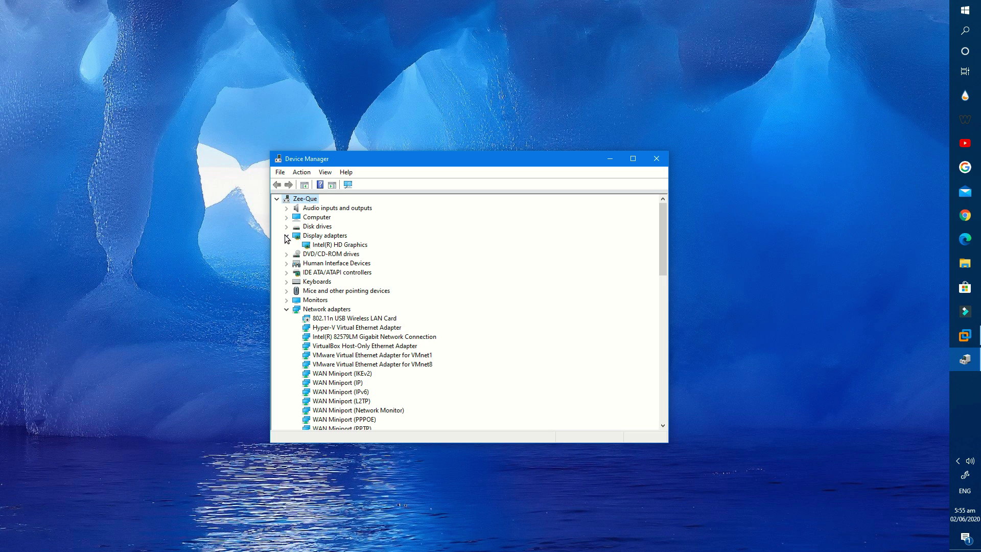
left_click(346, 247)
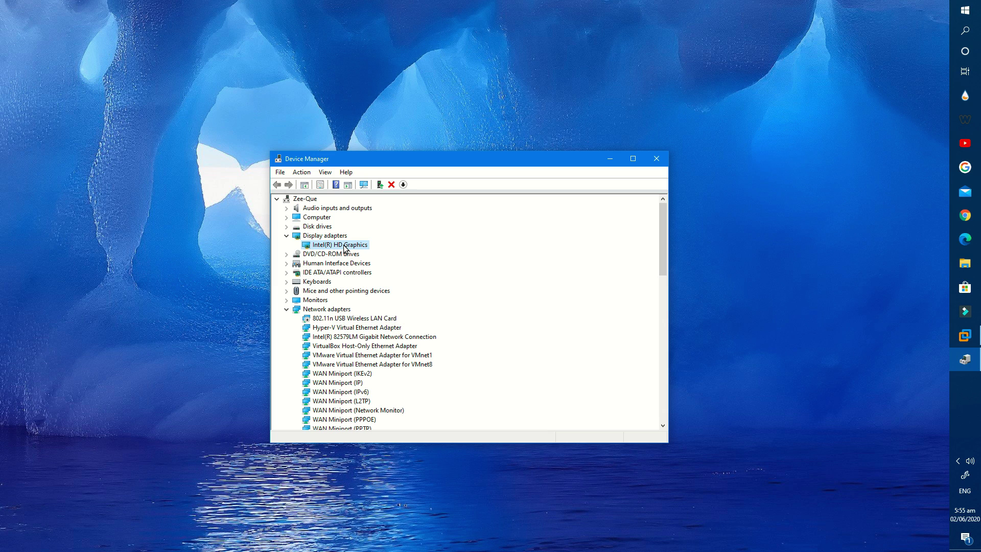
Open Intel(R) HD Graphics properties, confirm the device is working properly, and close them
right_click(346, 247)
left_click(554, 253)
double_click(341, 246)
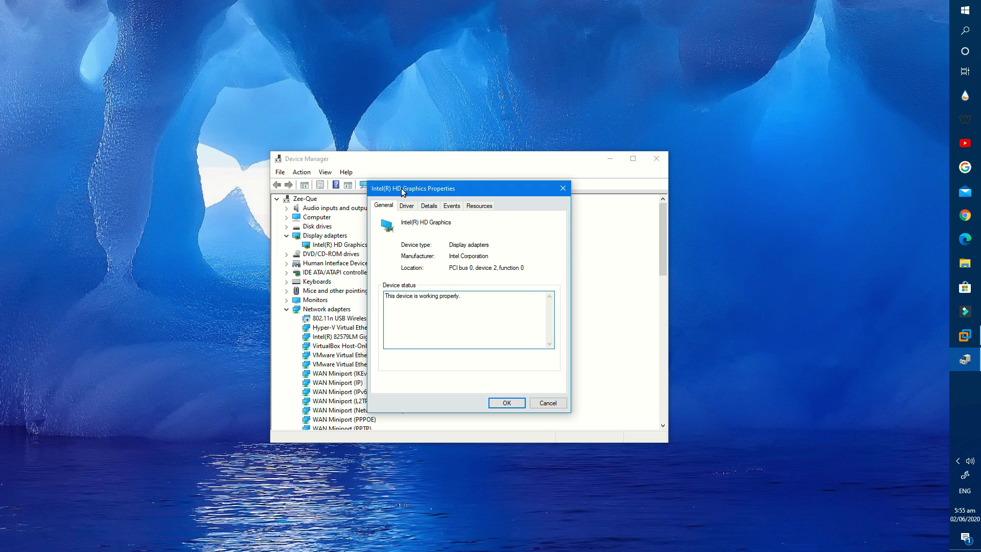
left_click(562, 189)
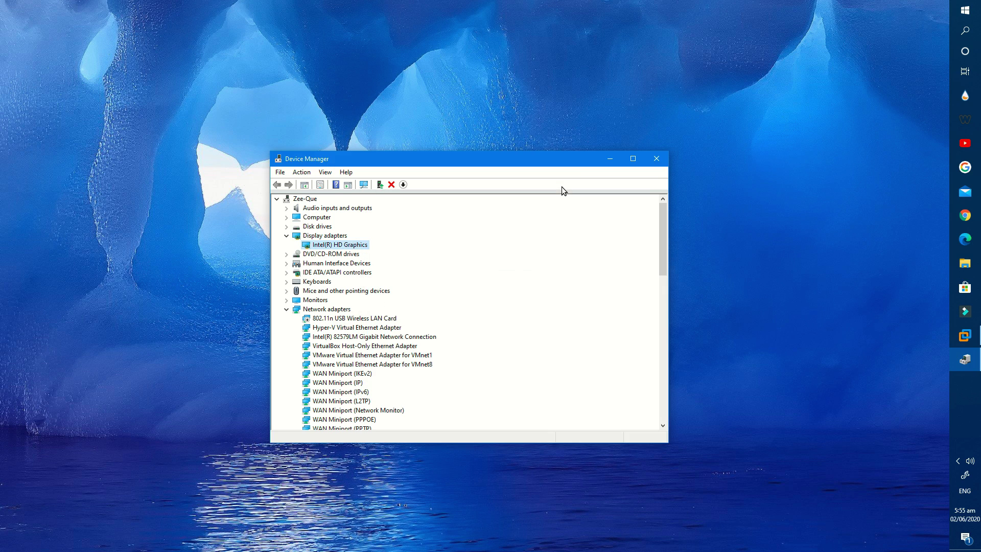